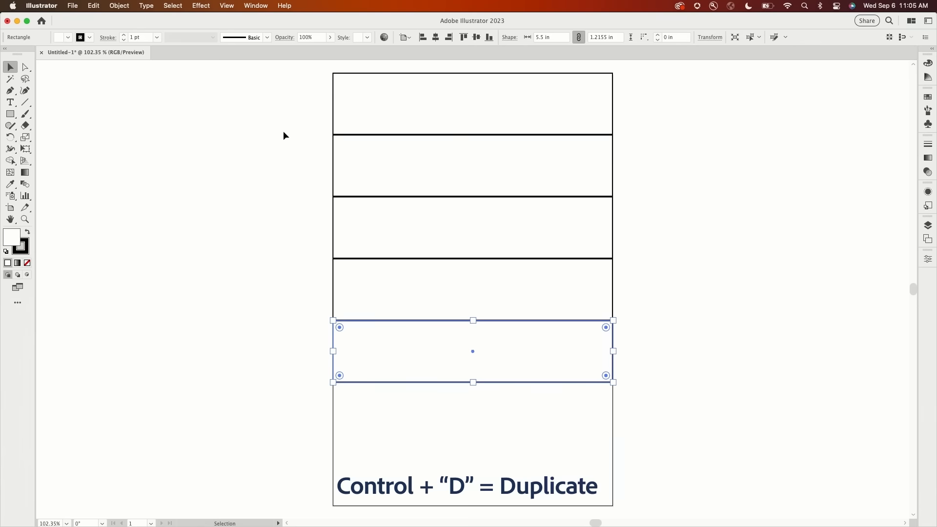
Delete the four lower rectangles and reduce the height of the remaining top rectangle to about 1.35 in
left_click_drag(294, 98, 488, 382)
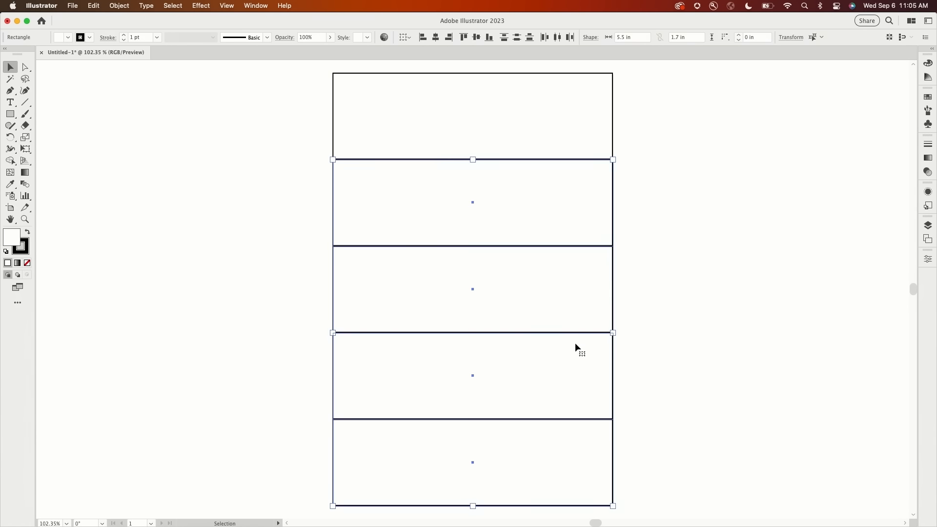
key("Delete")
left_click(499, 160)
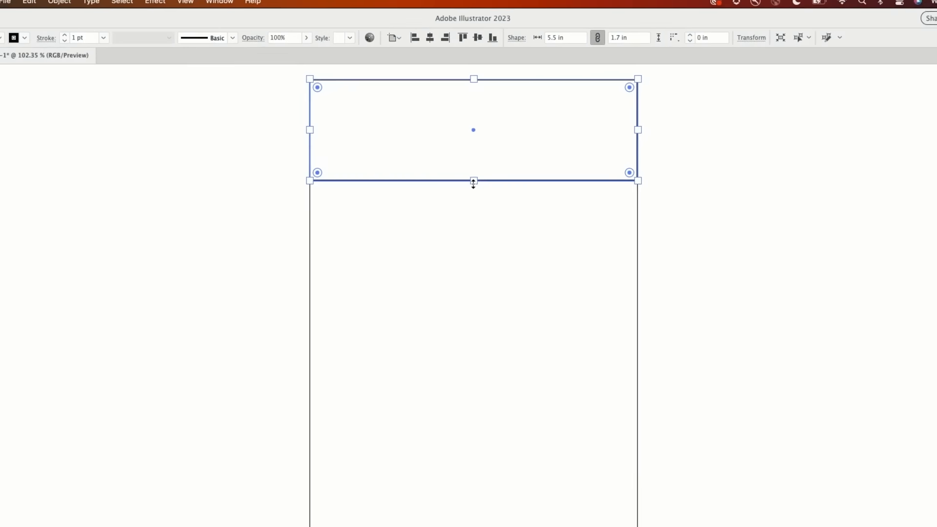
left_click_drag(472, 161, 474, 144)
Duplicate the rectangle to the artboard's bottom edge and three more times upward, distributing all five evenly by their vertical centers
left_click_drag(478, 220, 492, 508)
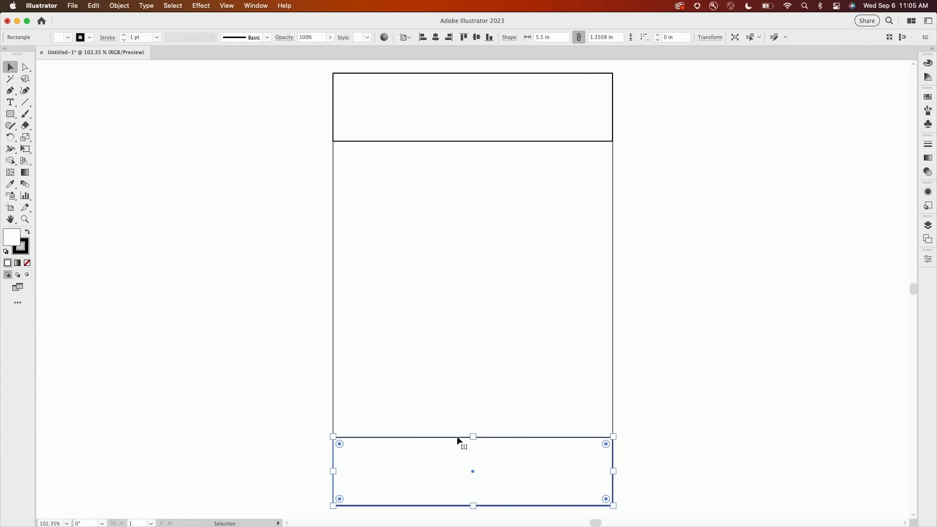
left_click_drag(457, 435, 461, 384)
left_click_drag(460, 381, 461, 376)
key("super+d")
key("super+d")
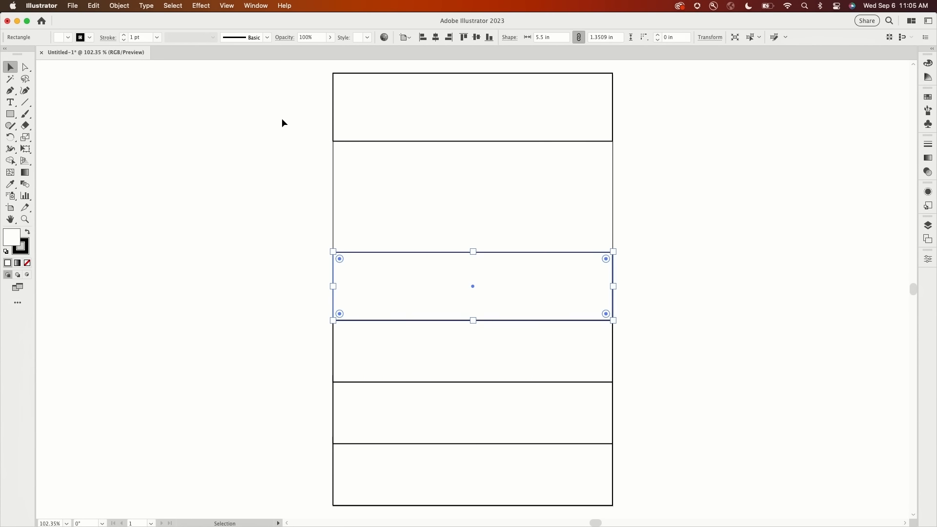
left_click_drag(282, 118, 591, 474)
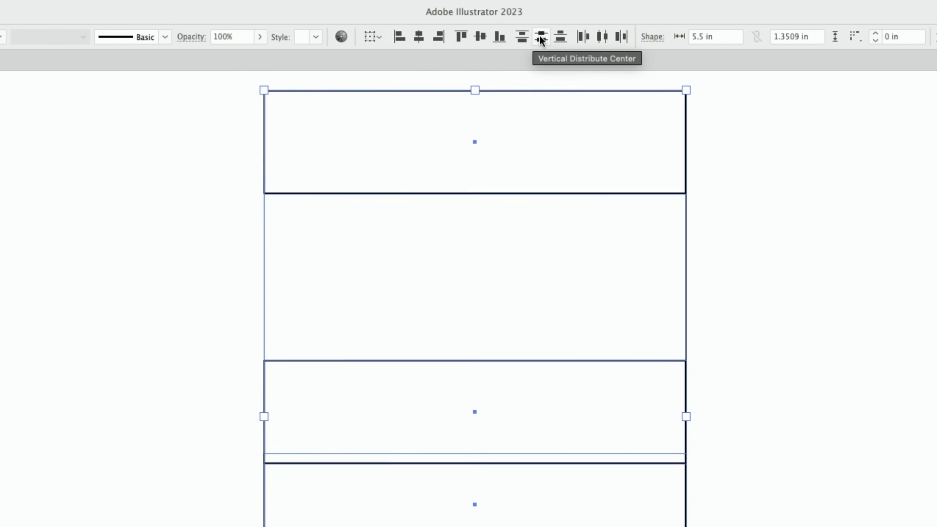
left_click(541, 37)
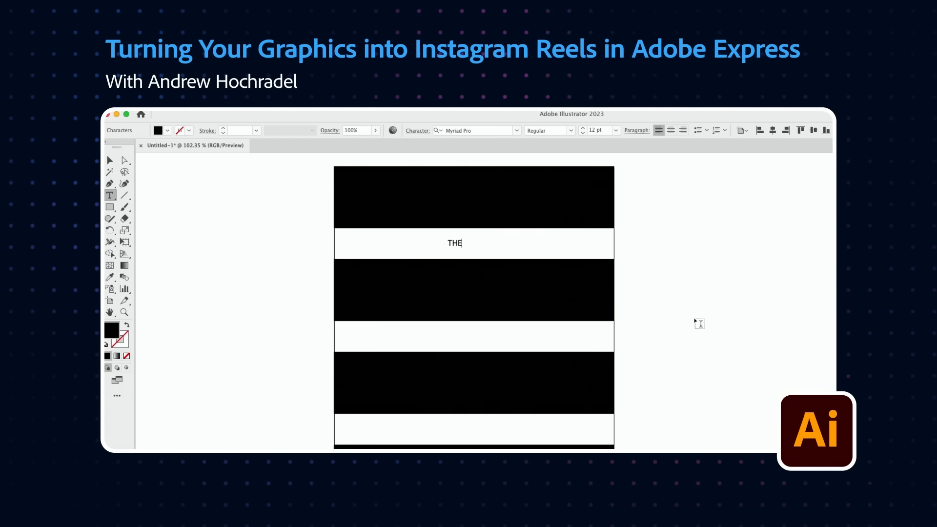
Set the font of the word THE to Mrs Eaves, and copy the selected stripe and title artwork
left_click(488, 132)
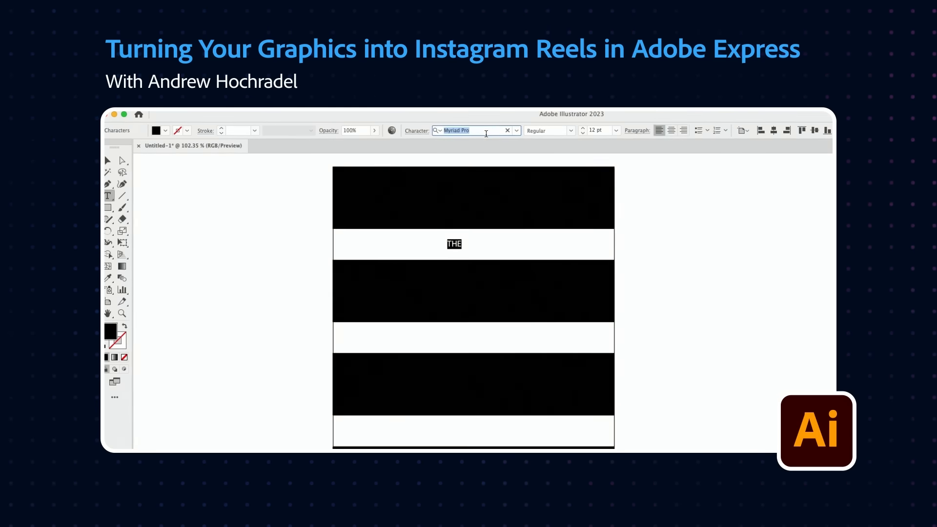
type("mrs")
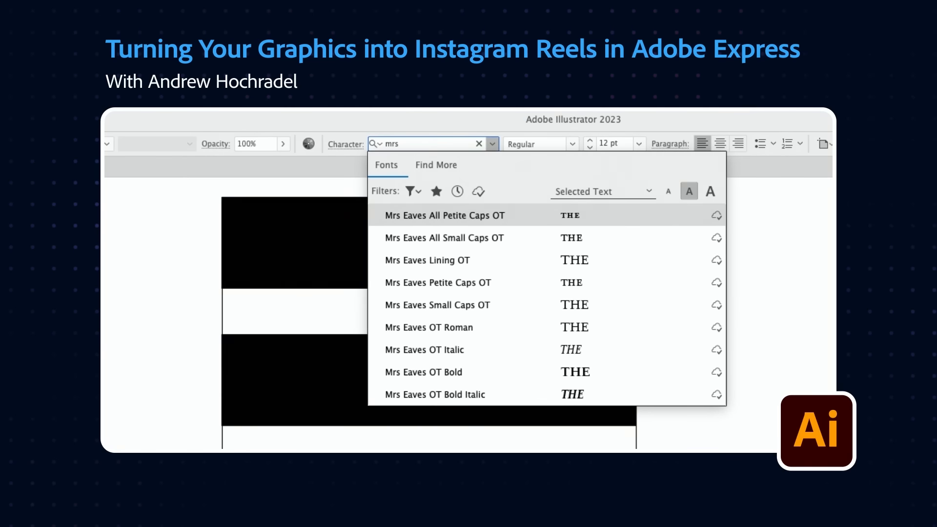
left_click(442, 243)
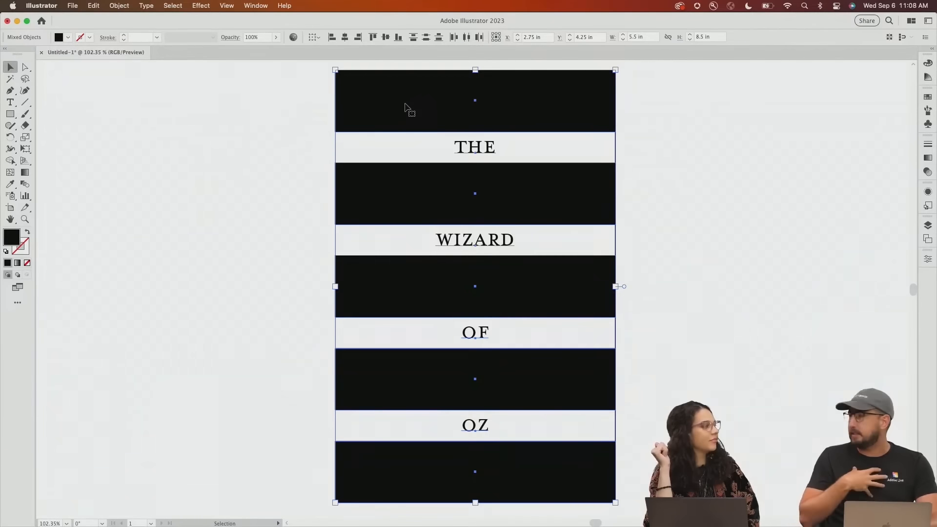
key("super")
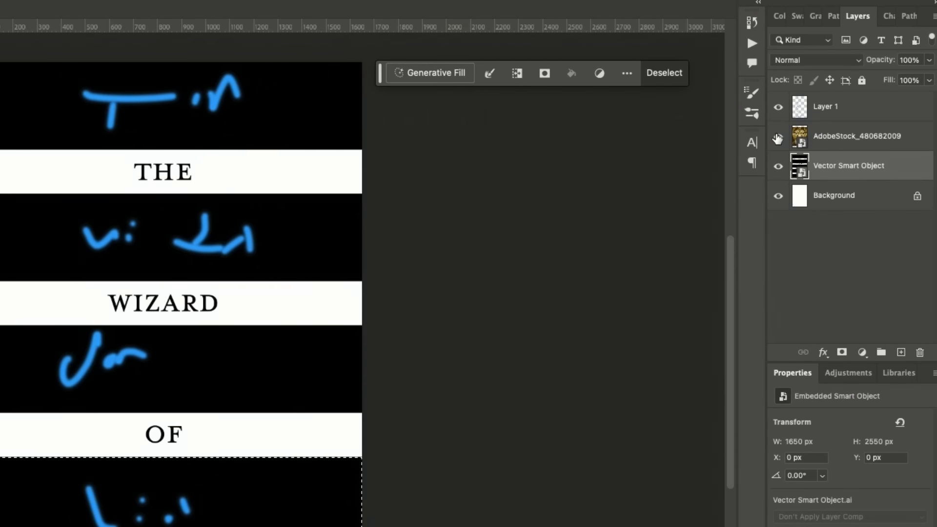
In Photoshop, toggle the visibility of the AdobeStock_480682009 lion layer and mask it to the selected stripe
left_click(778, 137)
left_click(821, 140)
left_click(841, 334)
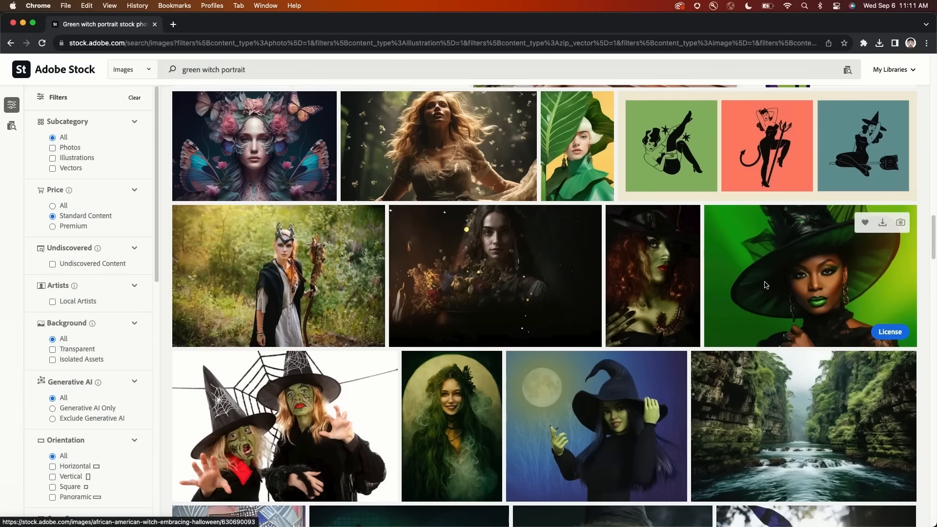
Browse the green witch portraits on Adobe Stock, and in Photoshop reposition and slightly rotate the green-lipped witch photo in its stripe
scroll(836, 273, "down", 4)
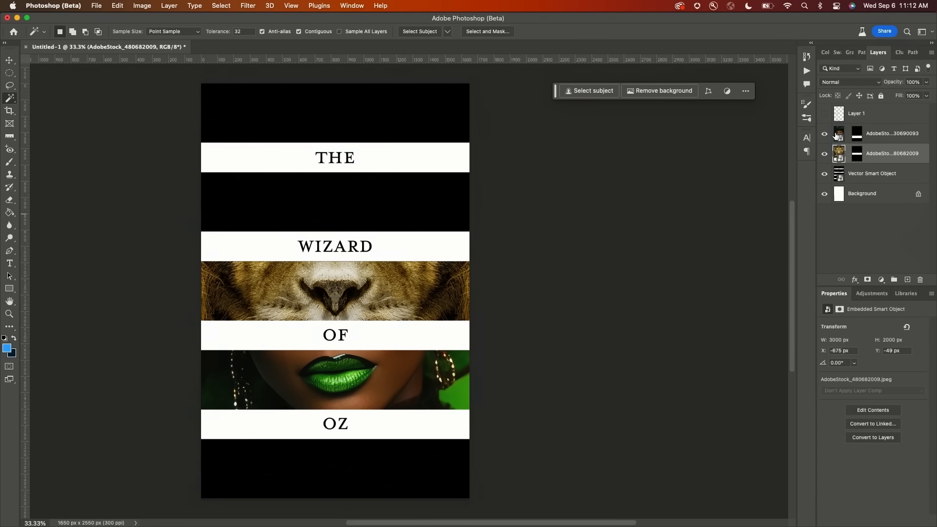
key("super+t")
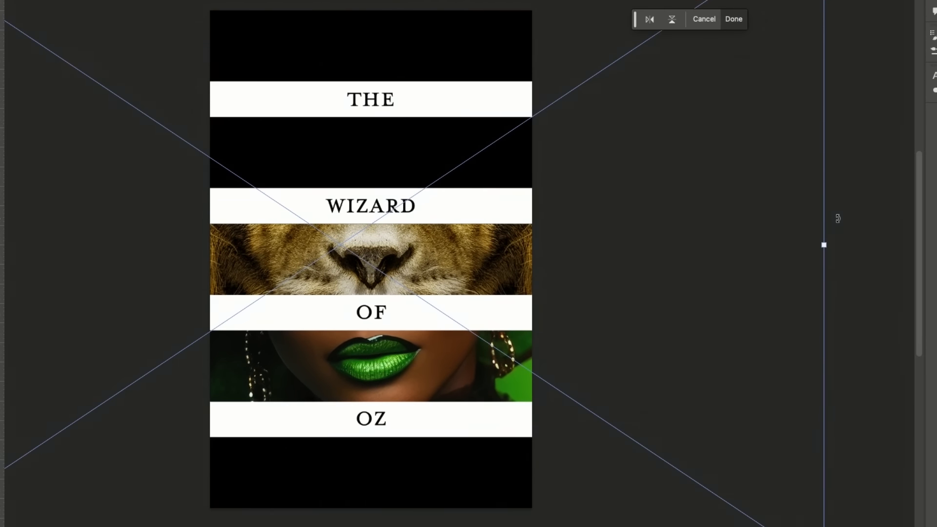
left_click_drag(723, 254, 727, 265)
left_click_drag(840, 227, 836, 259)
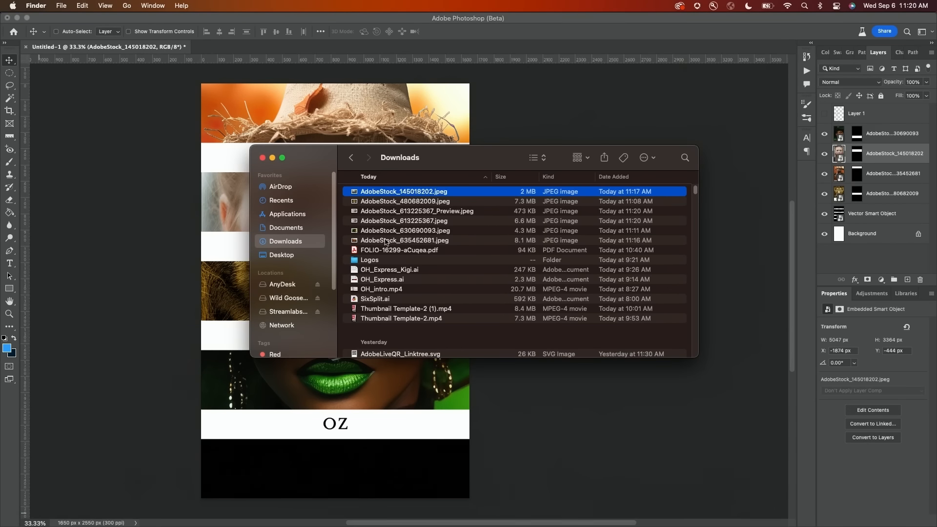
Preview the downloaded Adobe Stock images in the Downloads folder
left_click(389, 205)
key("space")
key("Down")
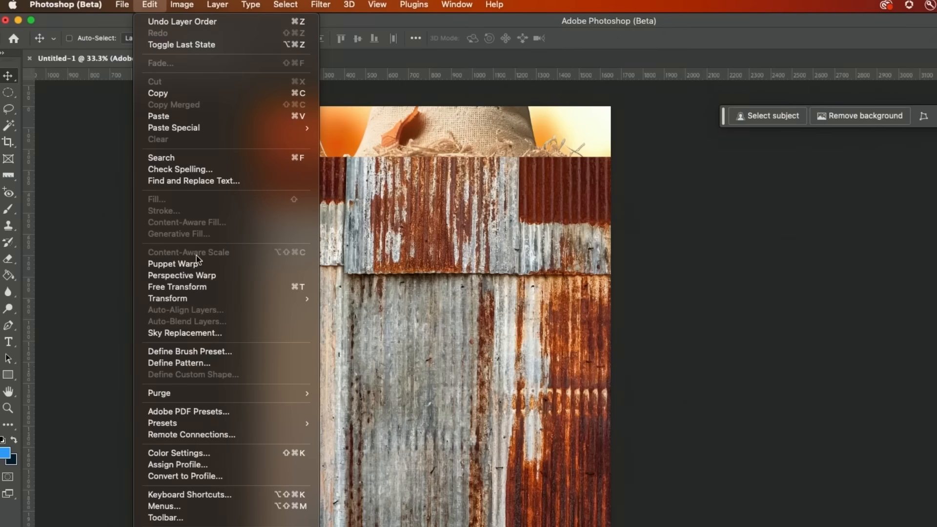
Warp the corrugated metal photo into a downward curve and move it over the poster's lowest stripe
mouse_move(160, 233)
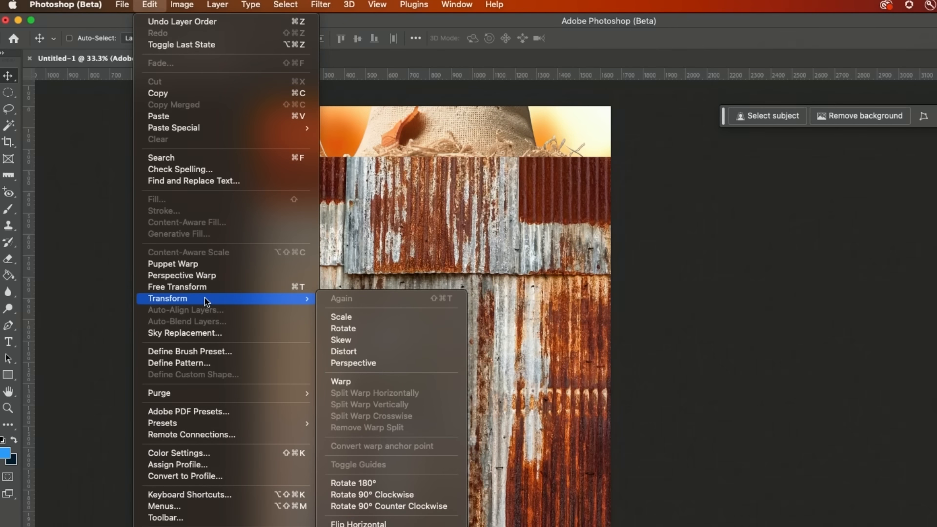
left_click(386, 380)
left_click(313, 39)
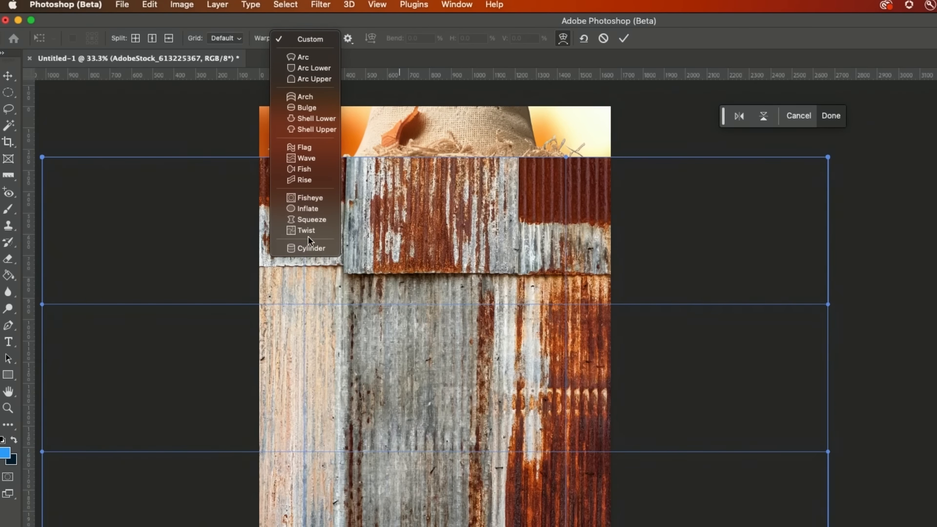
left_click_drag(420, 299, 421, 509)
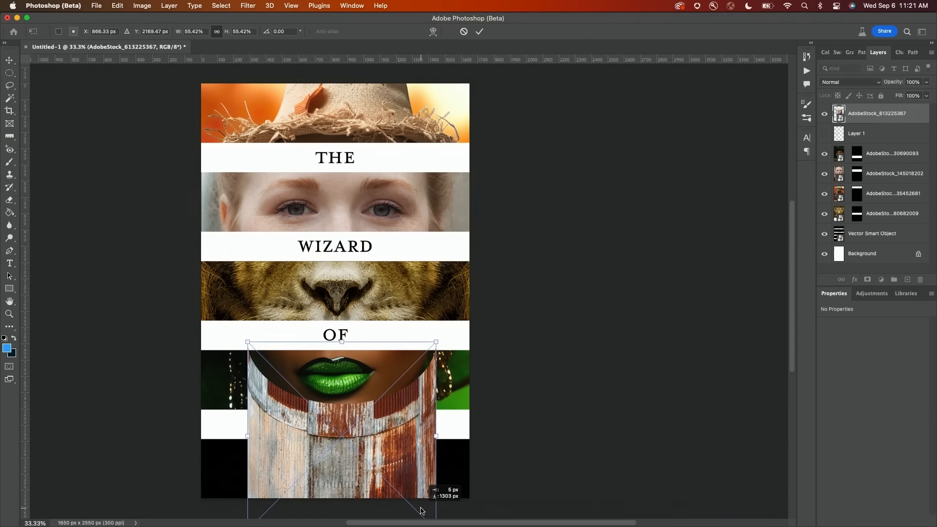
left_click_drag(415, 467, 415, 486)
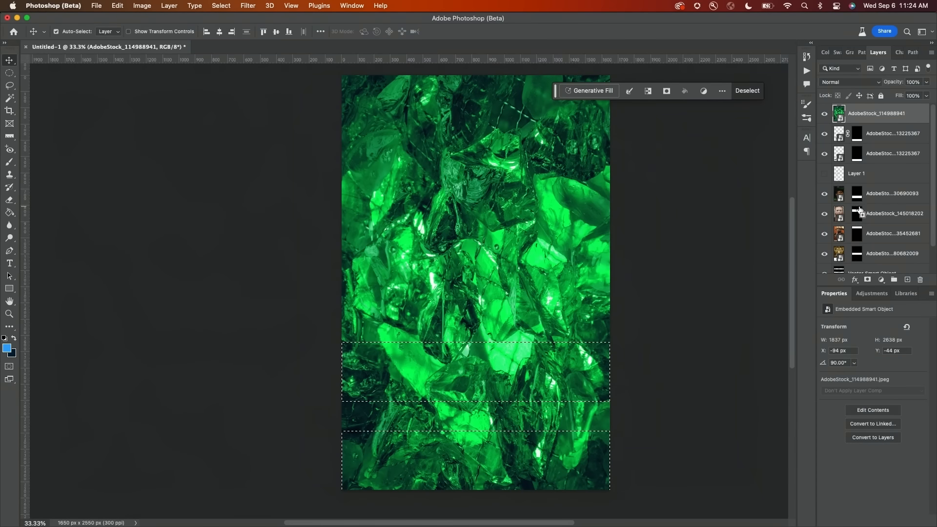
Mask the emerald AdobeStock_114988941 layer to the title bands, using the inverted combined selection of the photo layers' masks
left_click(857, 193, "shift+super")
left_click(860, 233, "shift+super")
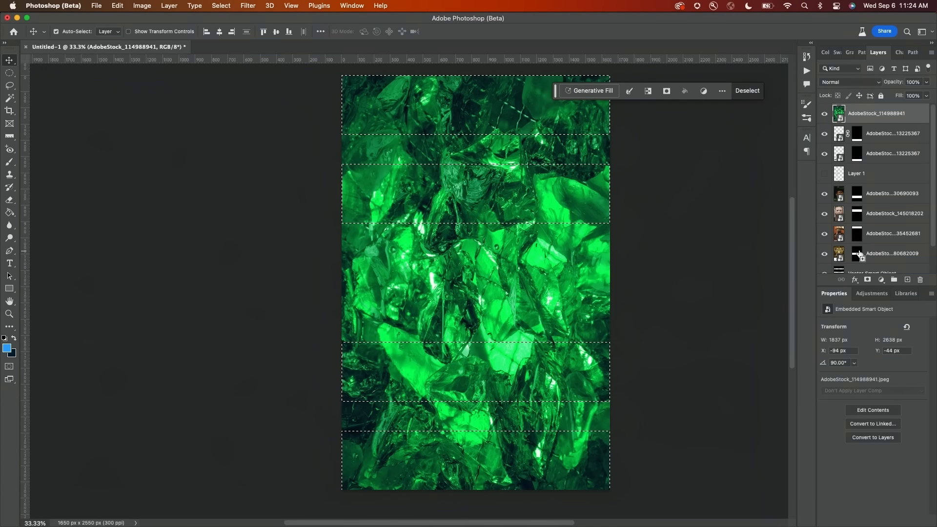
left_click(854, 252, "shift+super")
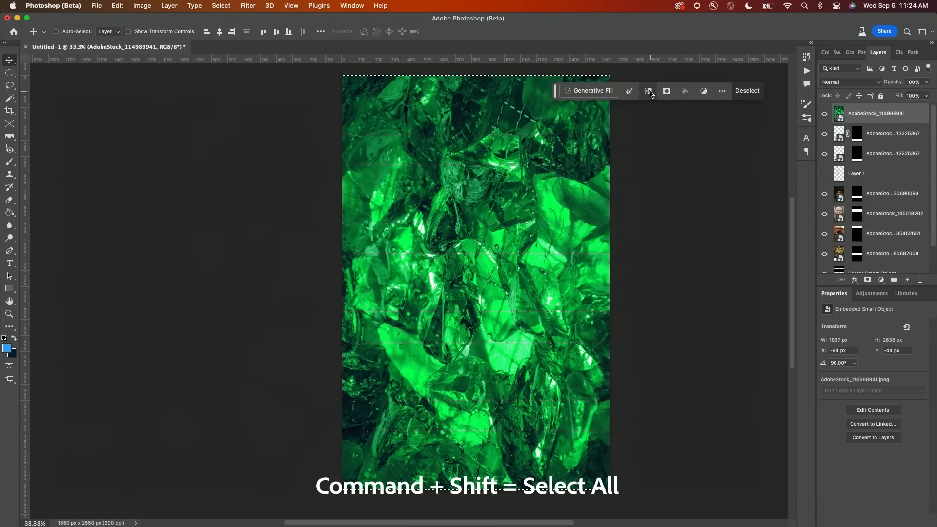
left_click(648, 91)
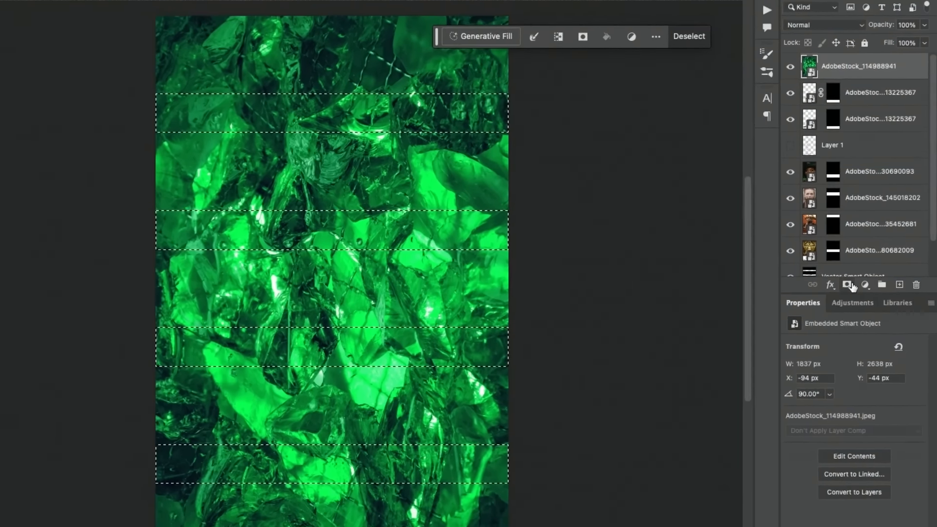
left_click(864, 280)
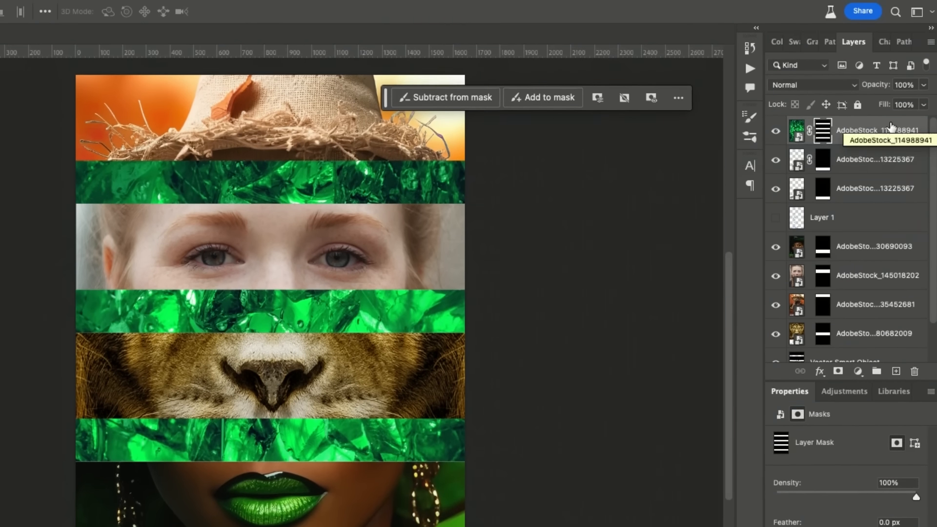
Add an Inner Glow effect to the emerald AdobeStock_114988941 layer through its Blending Options
right_click(889, 37)
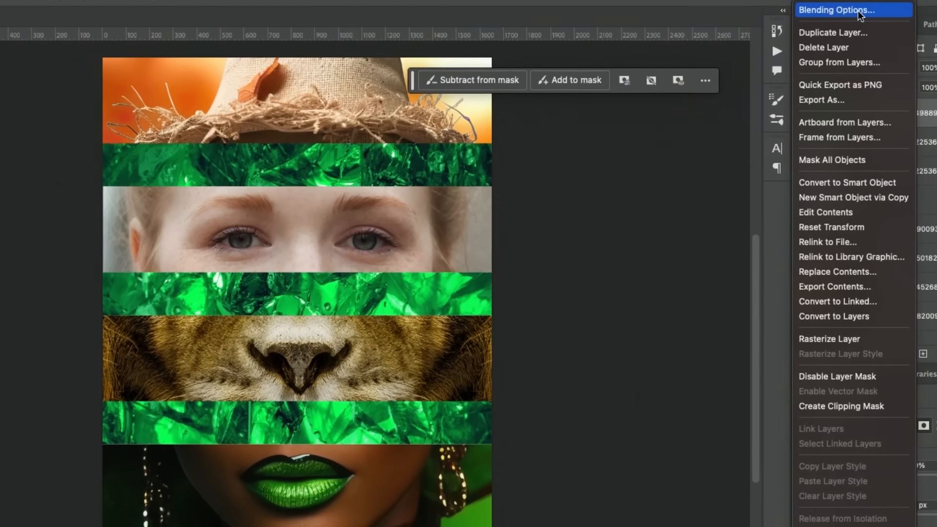
left_click(830, 34)
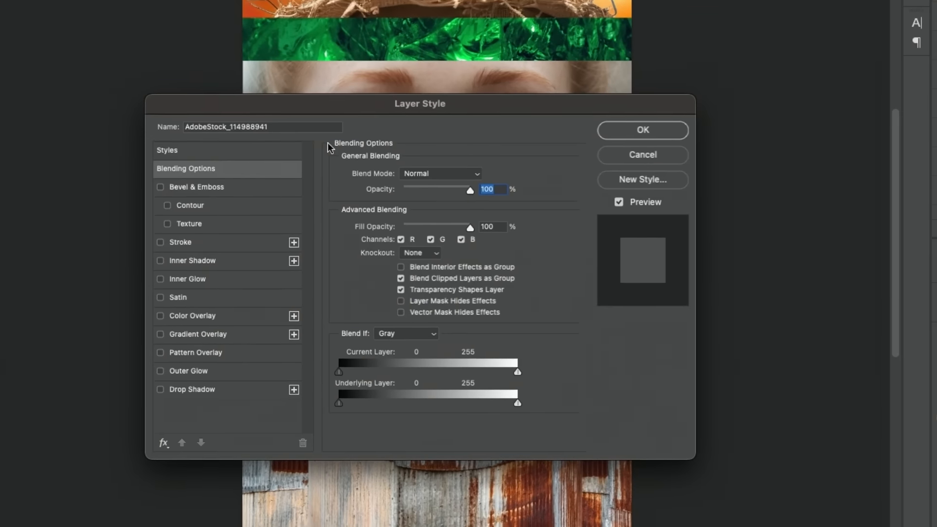
left_click(198, 269)
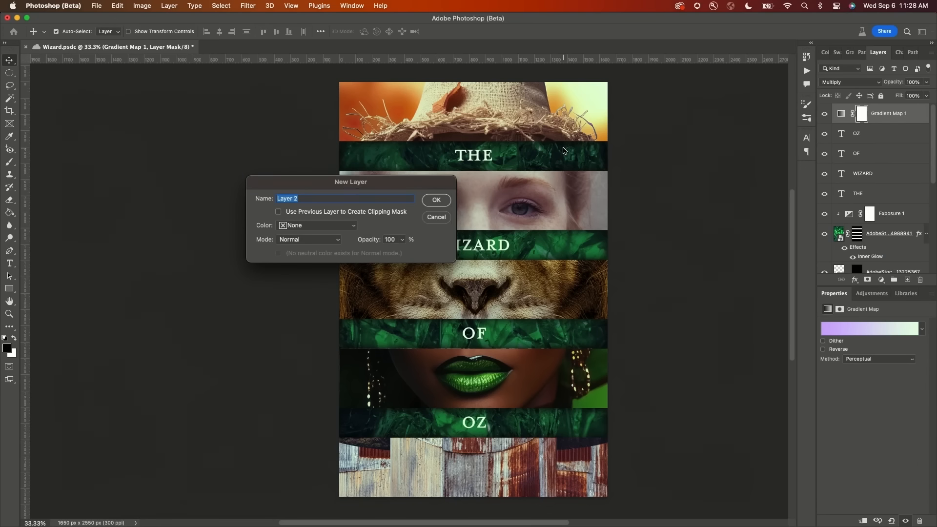
Create the new layer in Overlay mode, filled with 50% gray
left_click(288, 240)
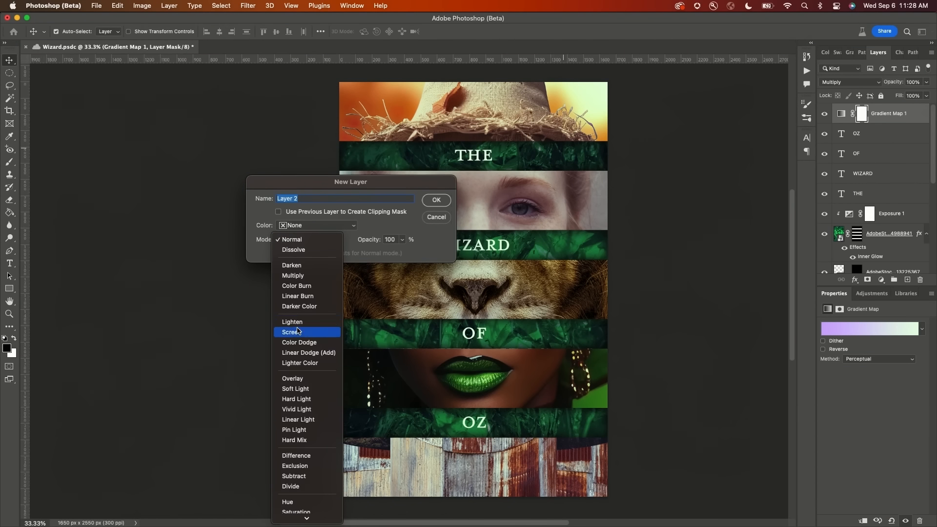
left_click(300, 378)
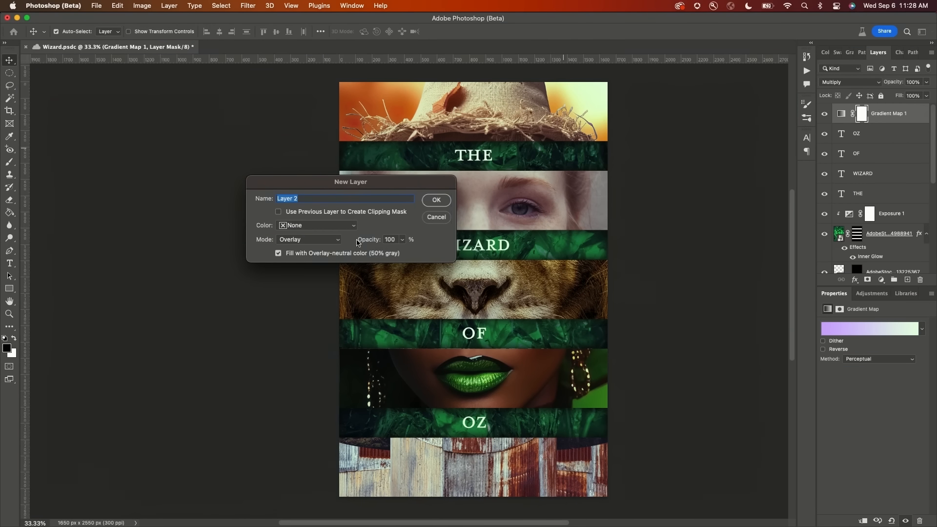
left_click(430, 202)
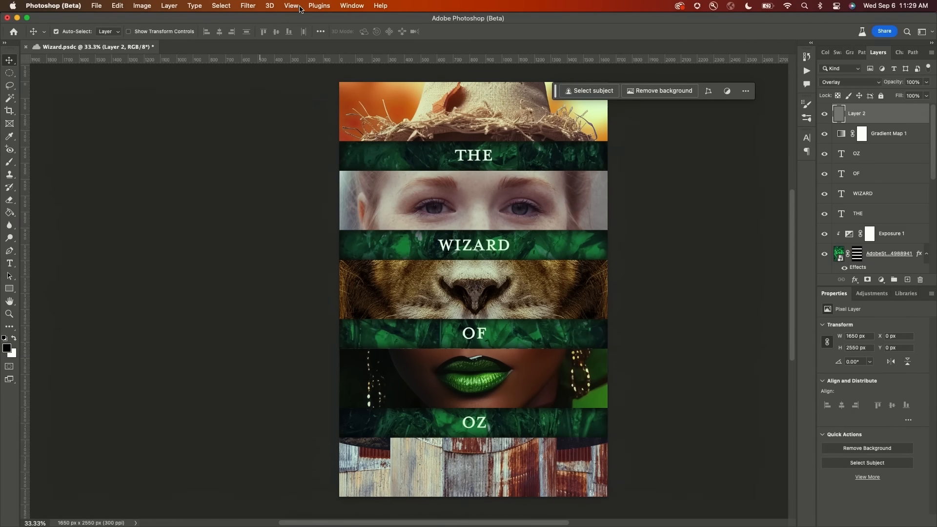
Apply the Add Noise filter to the gray Overlay layer
left_click(246, 5)
mouse_move(284, 174)
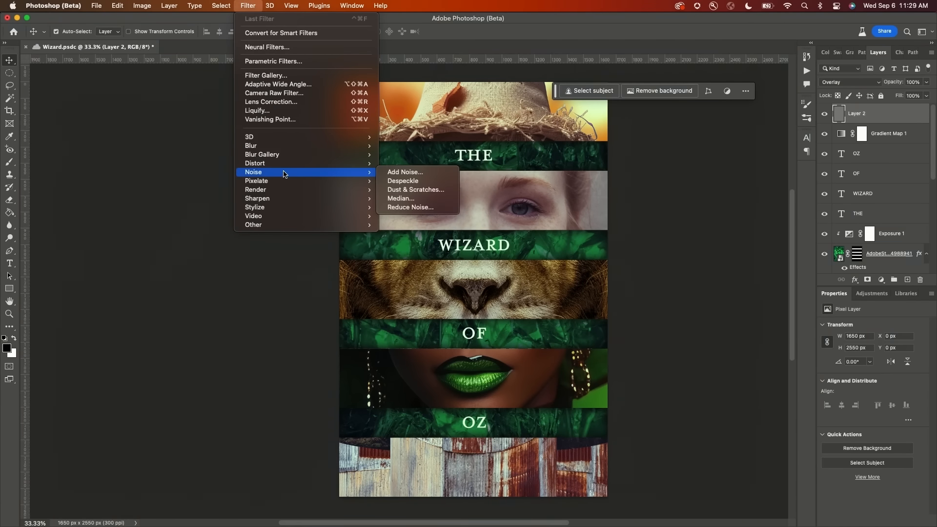
left_click(431, 173)
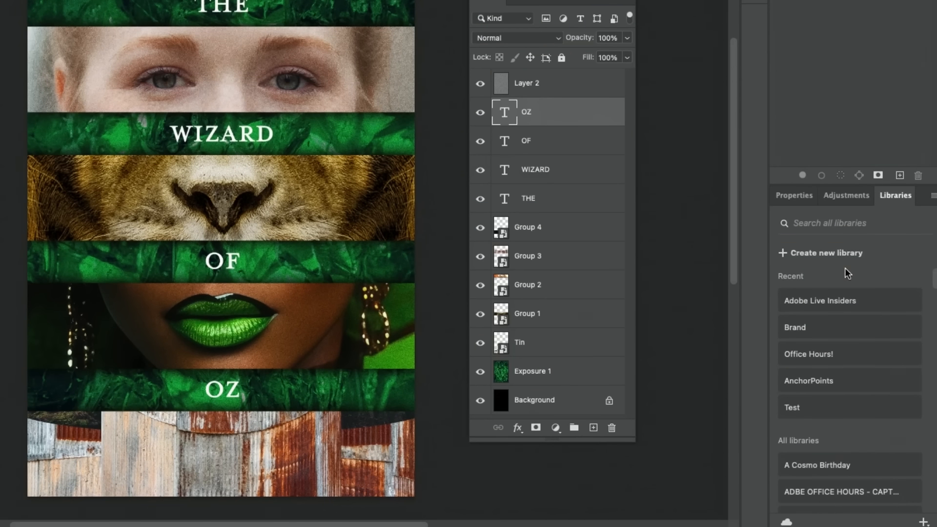
Create a new library named OZ
left_click(866, 335)
type("OZ")
key("Return")
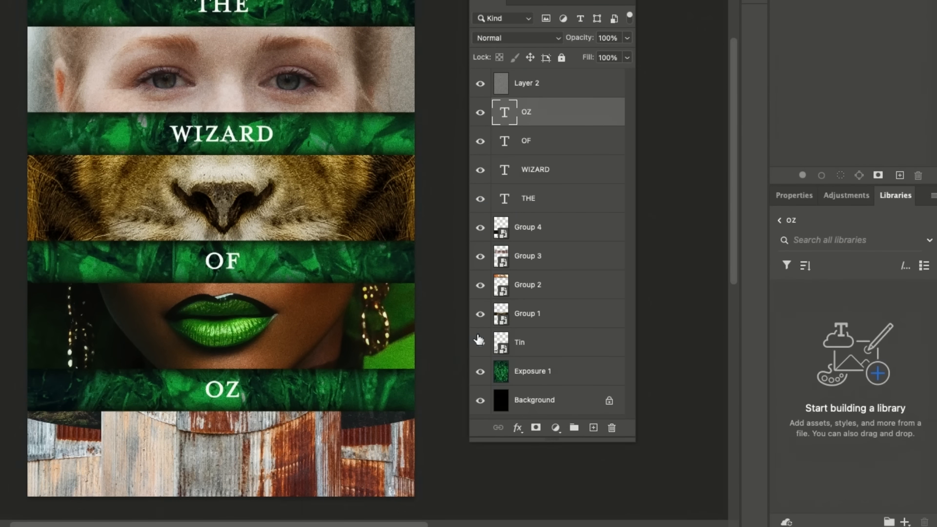
Add the emerald Exposure 1 layer to the OZ library and select the Tin layer above it
left_click_drag(897, 383, 894, 385)
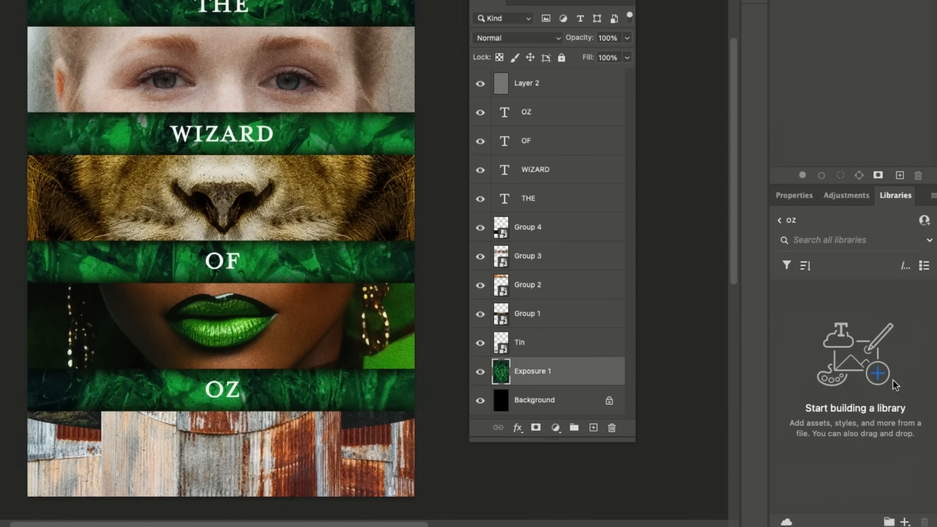
left_click_drag(559, 365, 837, 370)
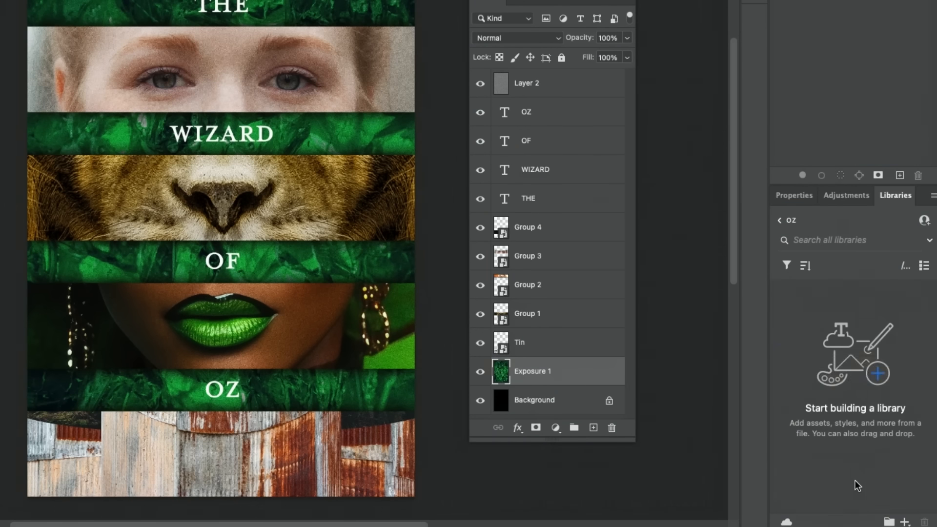
left_click(570, 352)
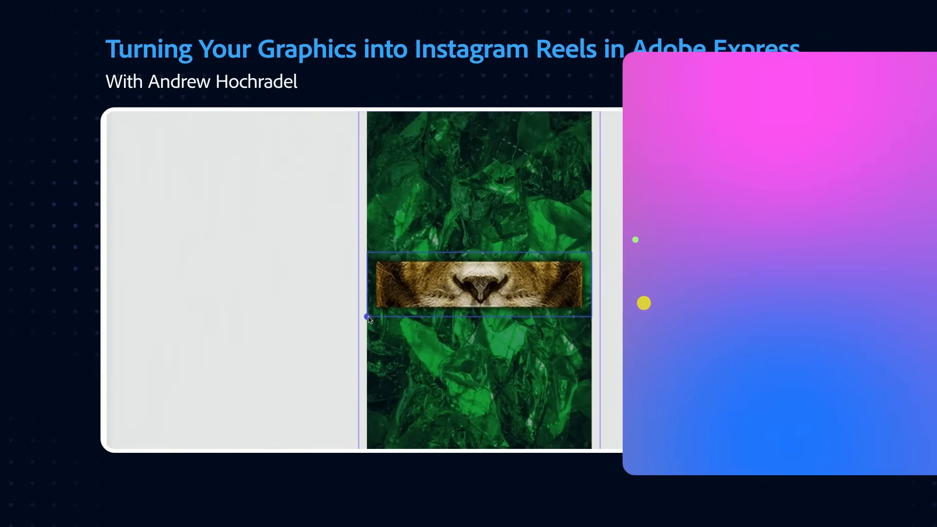
In Adobe Express, enlarge the lion nose strip past both side edges of the page to span its full width
left_click_drag(359, 325, 359, 322)
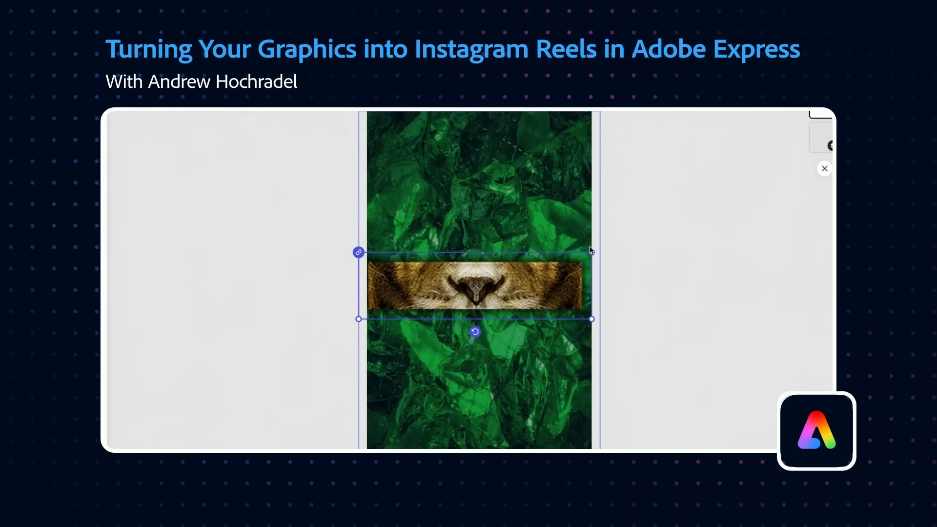
left_click_drag(593, 251, 601, 245)
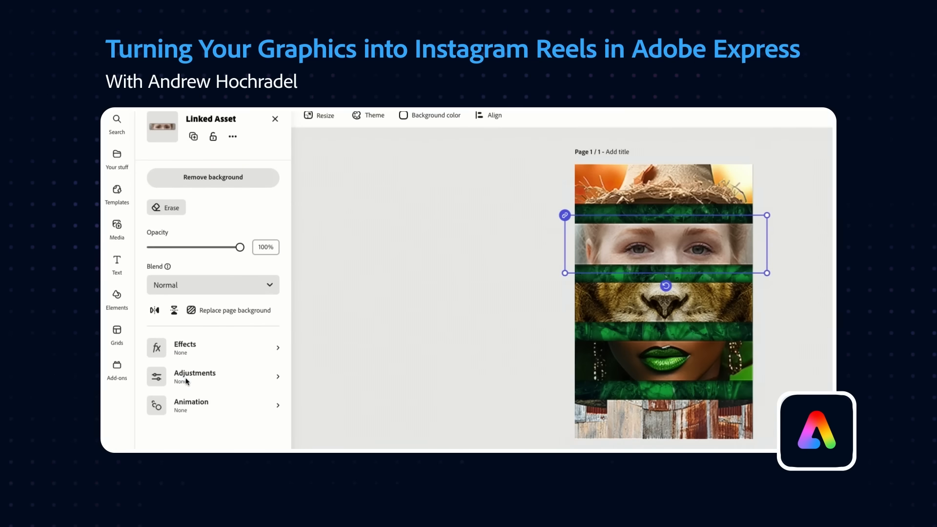
Give the strip with the girl's eyes a Slide in animation with the Soft personality
left_click(197, 404)
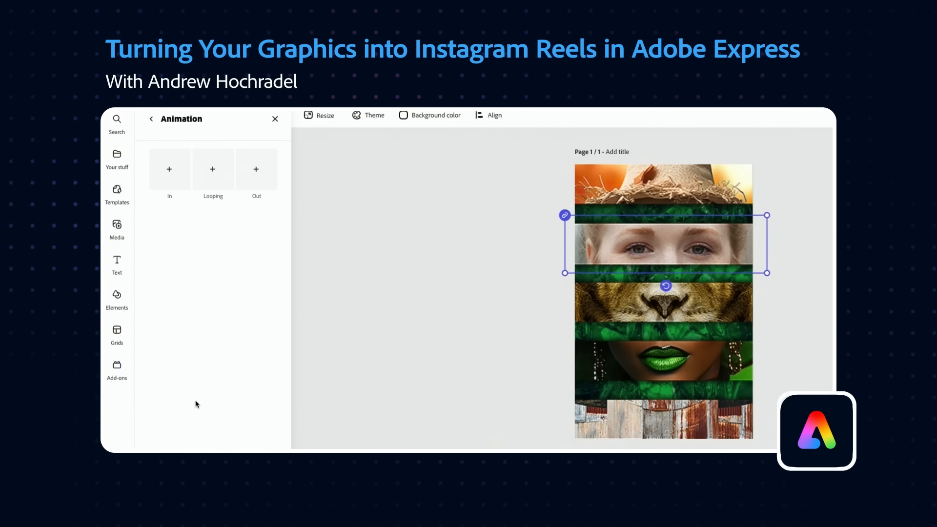
left_click(170, 180)
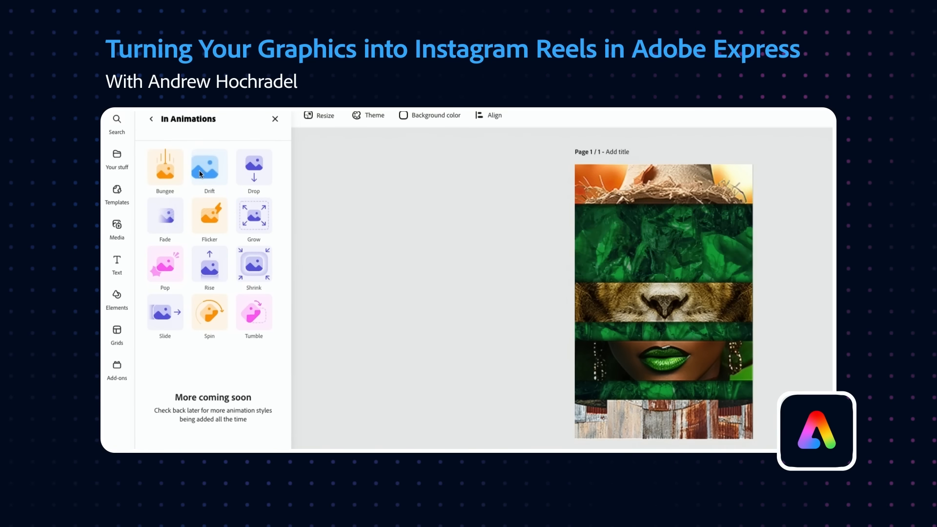
left_click(162, 331)
left_click(182, 262)
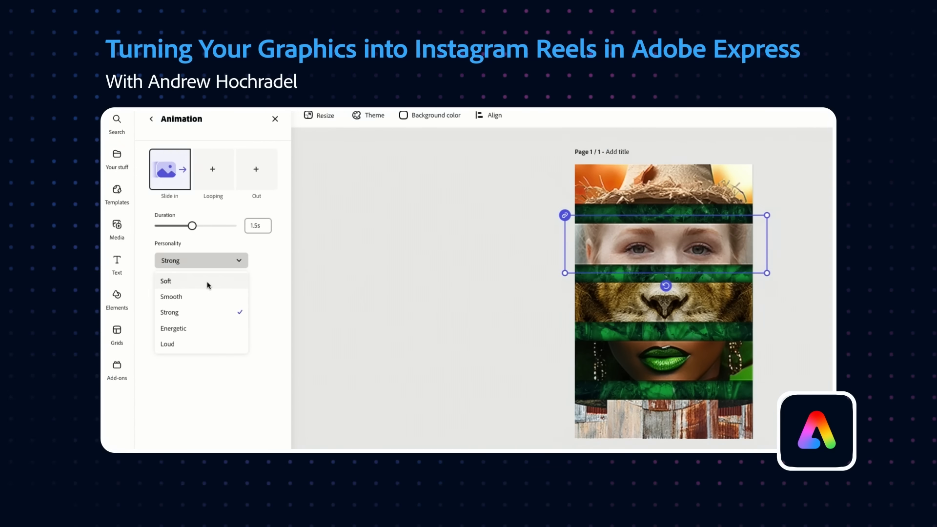
left_click(208, 286)
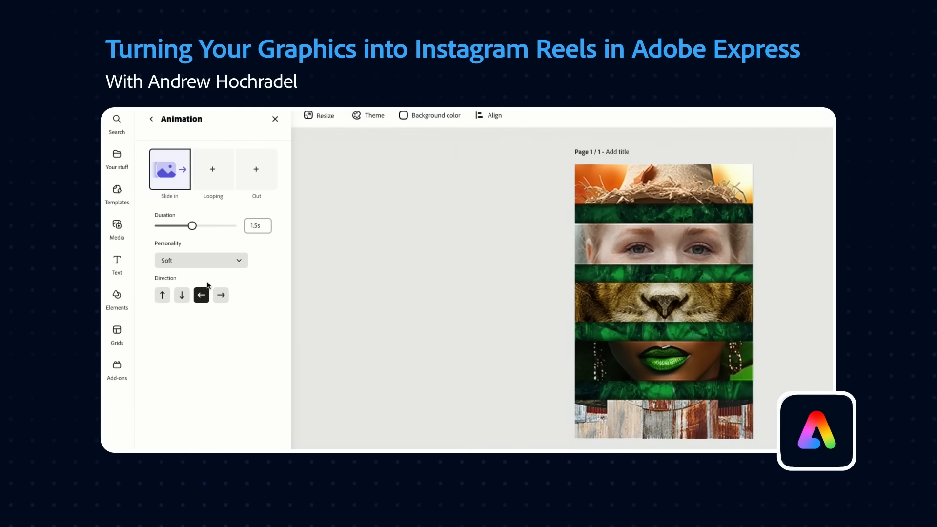
Open the In animation choices for the lion nose strip
left_click(602, 310)
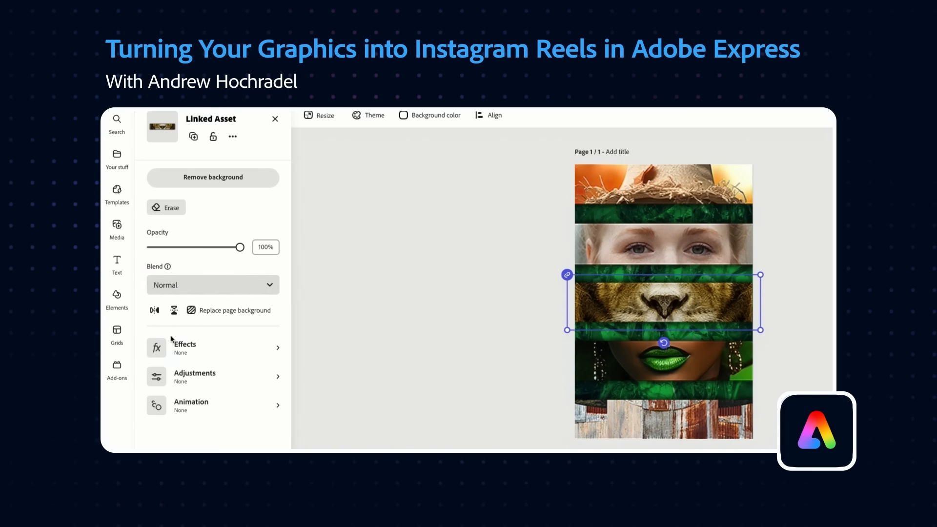
left_click(195, 404)
left_click(172, 169)
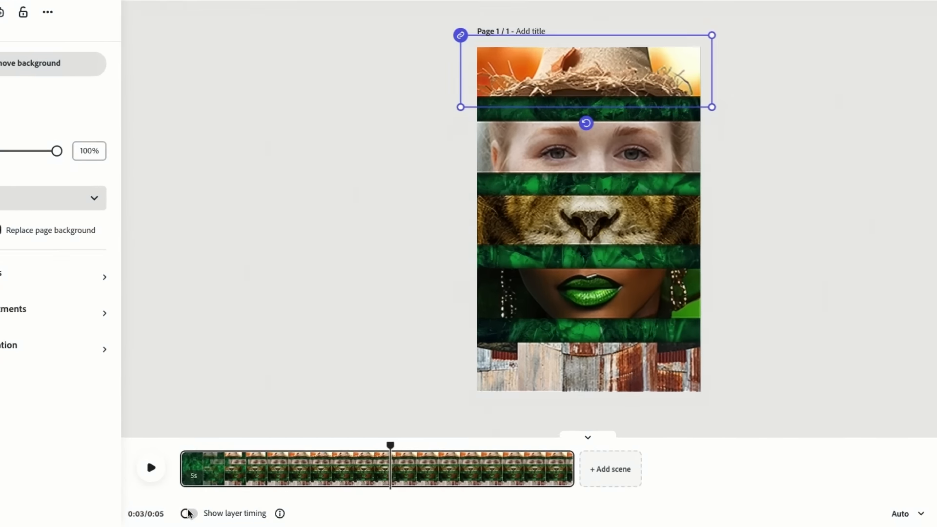
Show the layer timing and delay the start of the eyes strip on the timeline
left_click(242, 515)
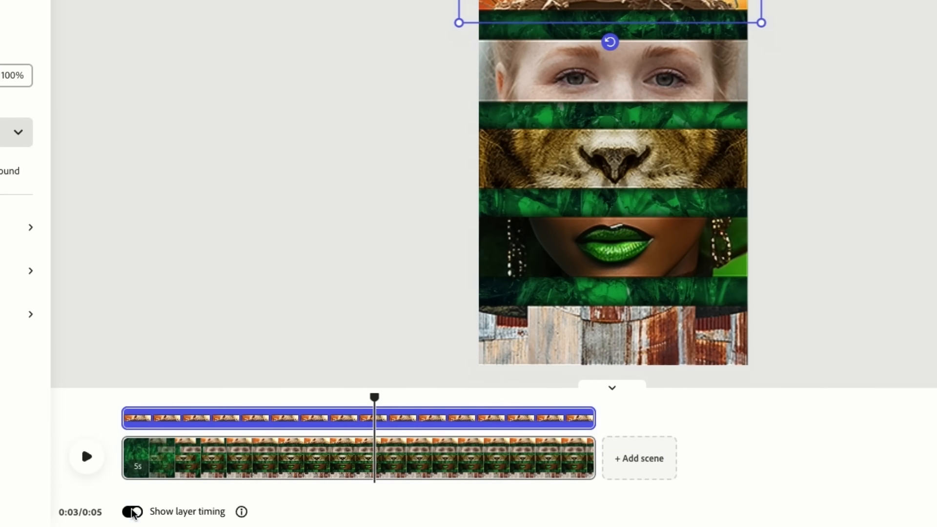
left_click(535, 90)
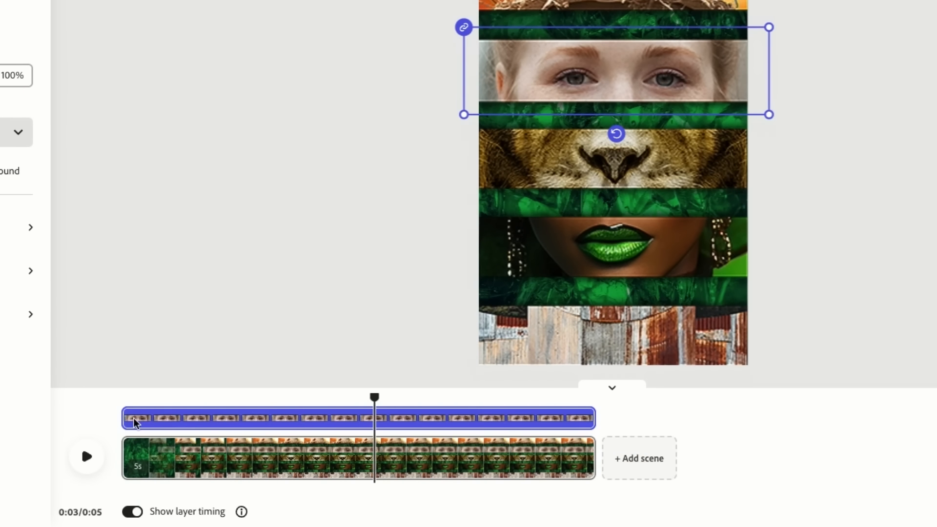
left_click_drag(131, 421, 167, 419)
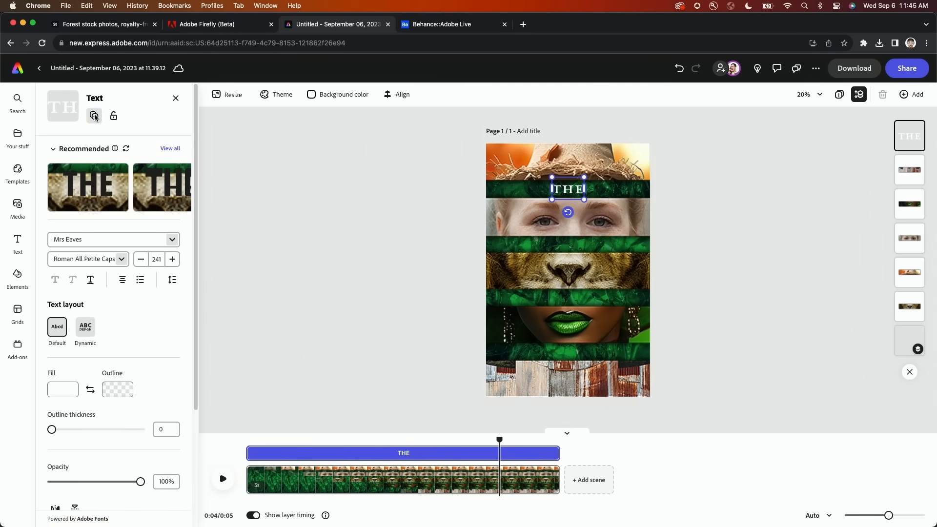
Duplicate the THE title text and play back the scene with the full title in place
left_click(94, 116)
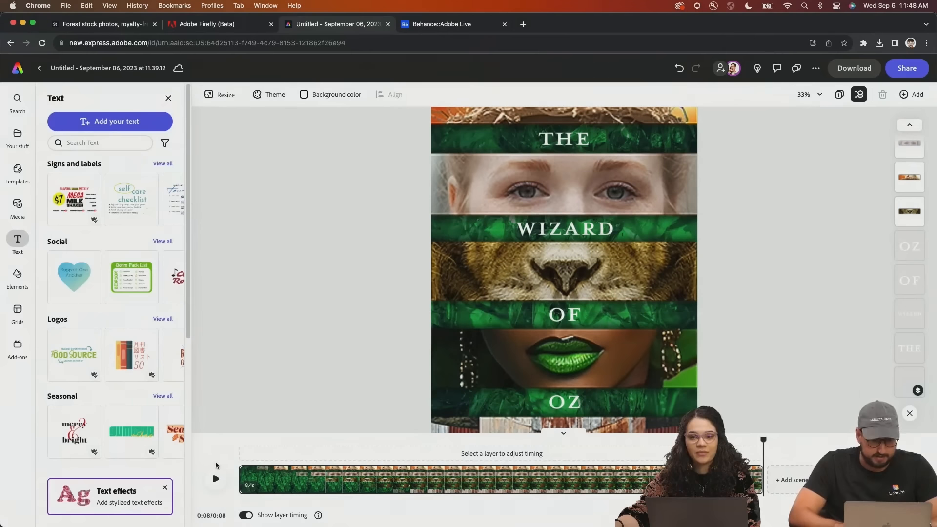
left_click(215, 479)
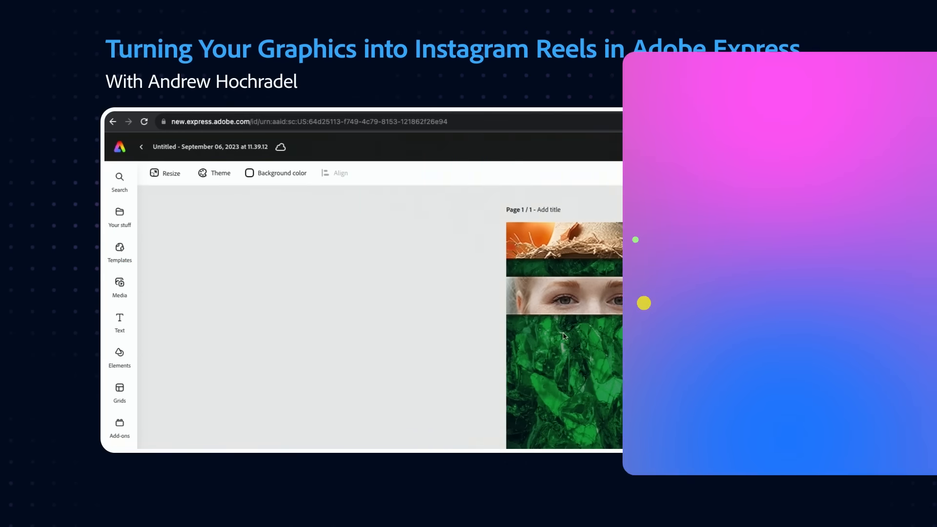
Search the stock videos for dust and place a dark dust particle clip over the page
left_click(121, 263)
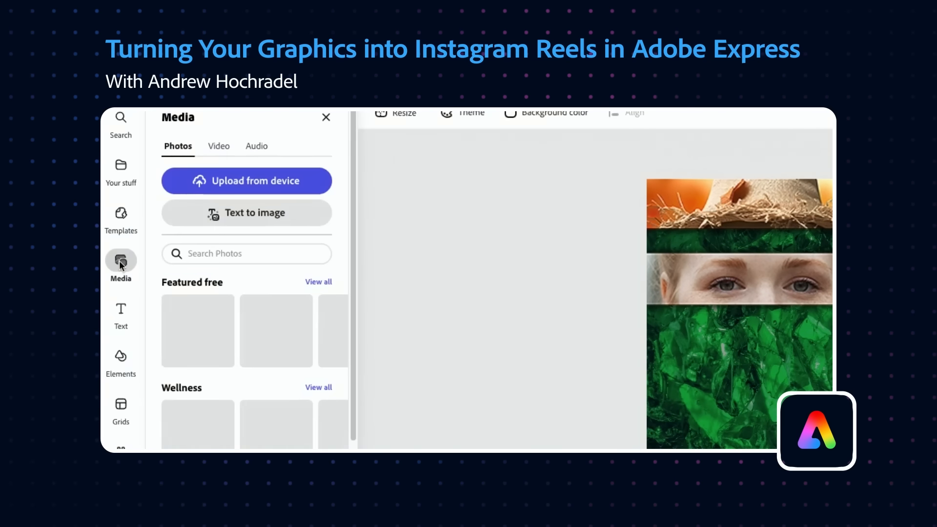
left_click(220, 146)
left_click(212, 204)
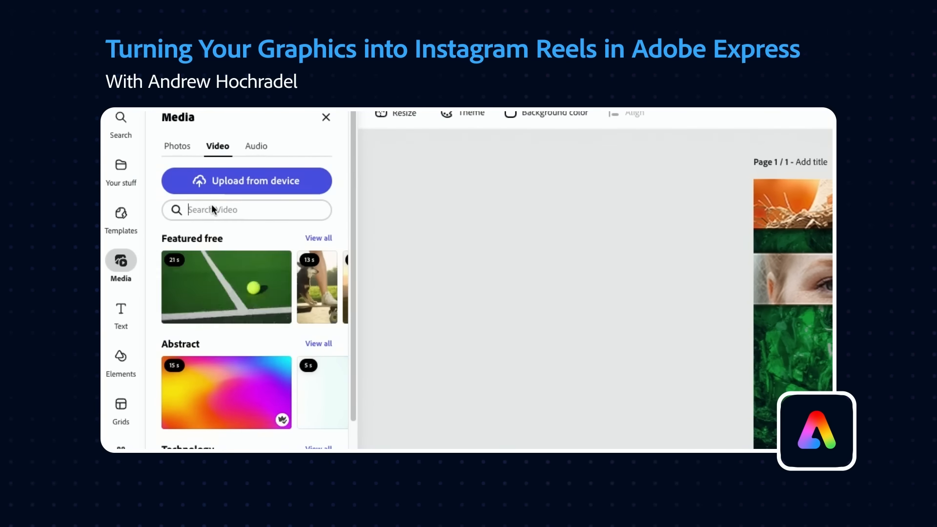
type("dust")
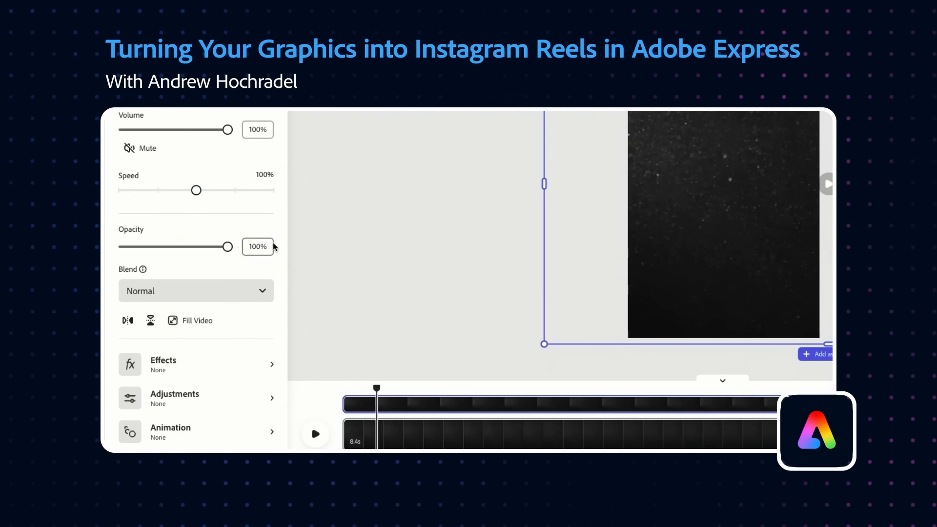
Set the dust video's blend mode to Screen
left_click(196, 292)
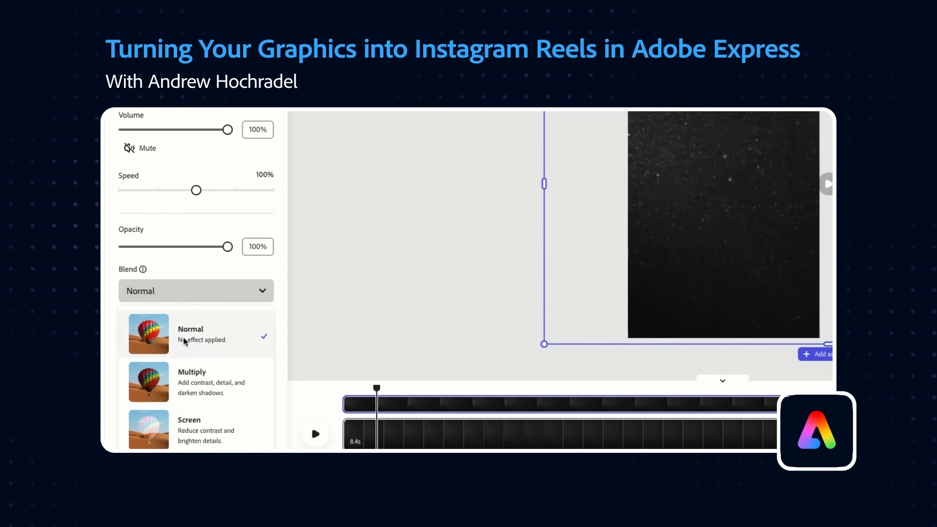
left_click(194, 429)
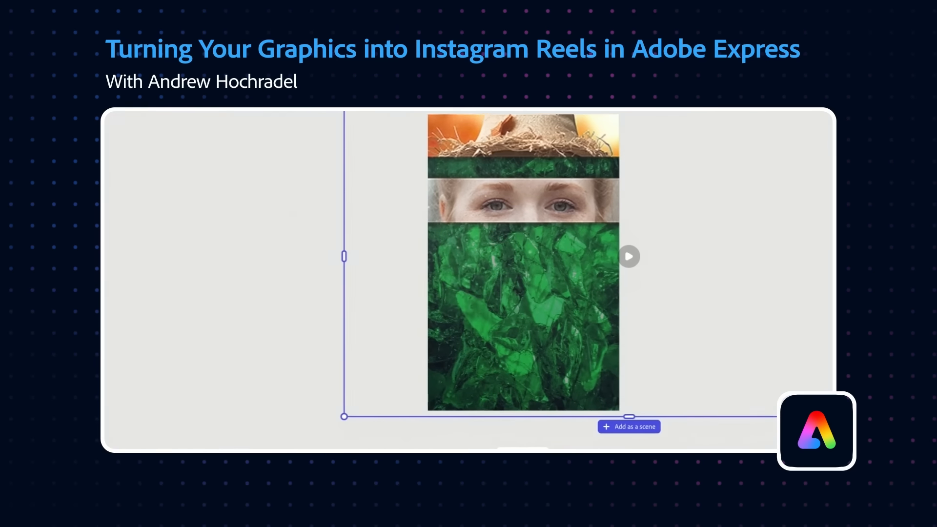